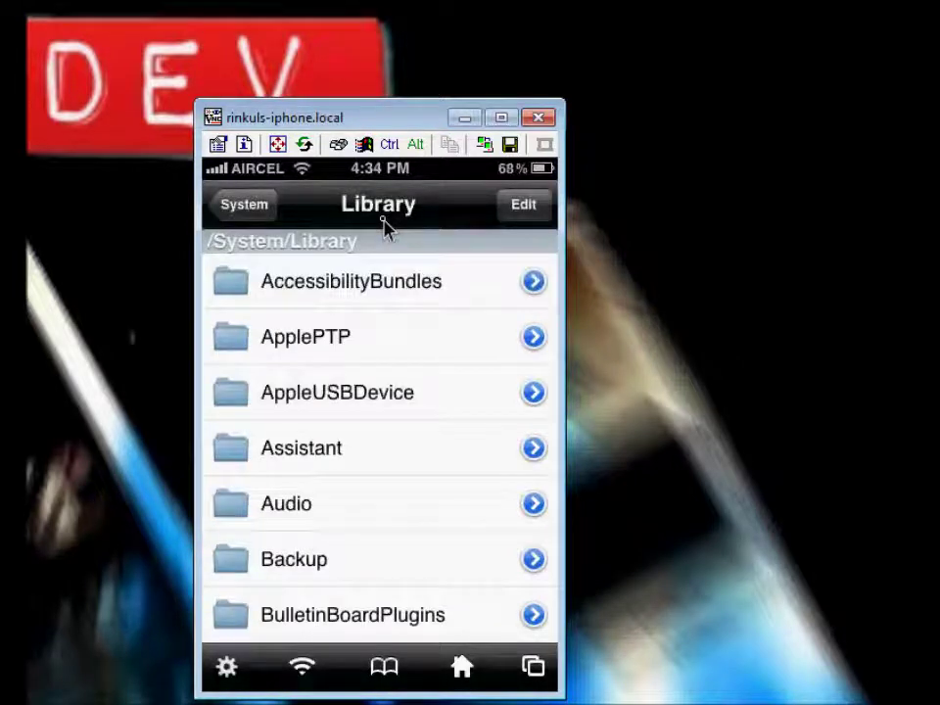
# - Go up to the root directory and browse to the folder /System/Library/CoreServices/SpringBoard.app/English.lproj
pyautogui.press('Escape')
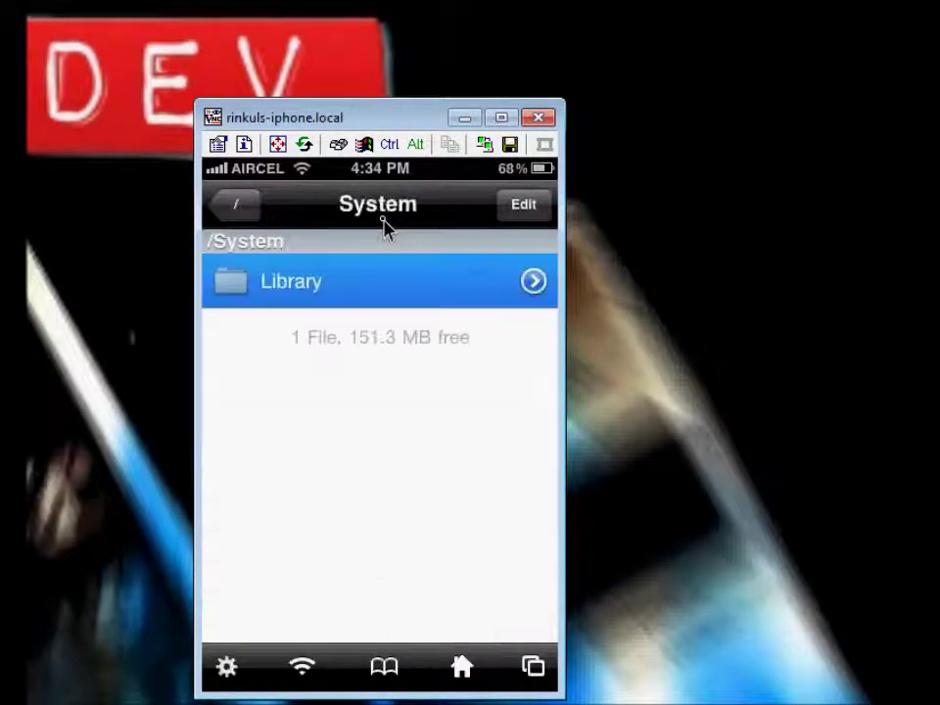
pyautogui.press('Escape')
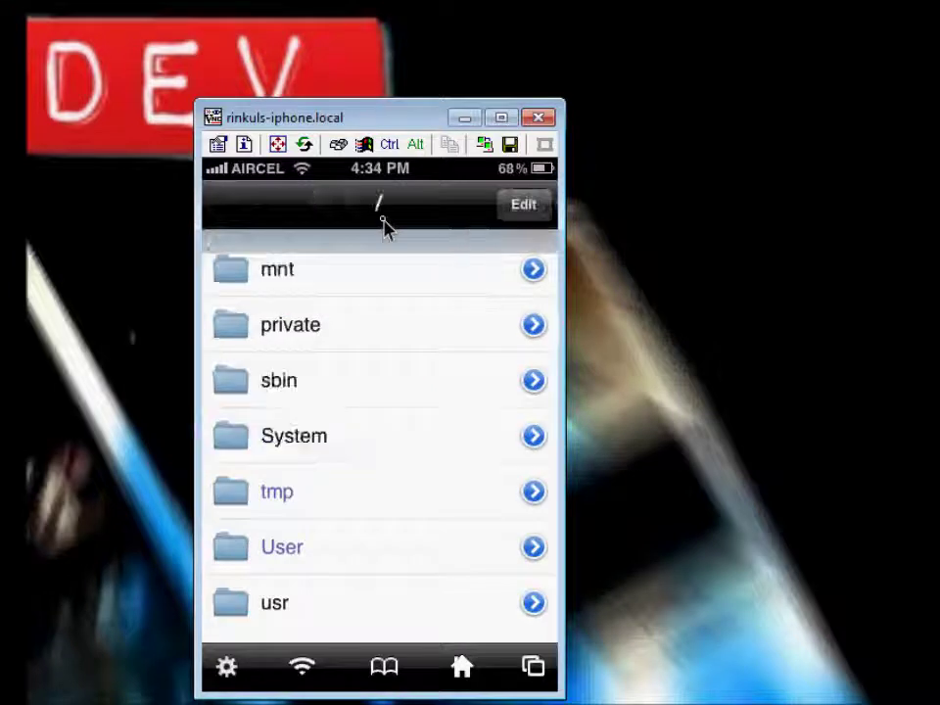
pyautogui.scroll(-2, 383, 220)
pyautogui.scroll(2, 383, 220)
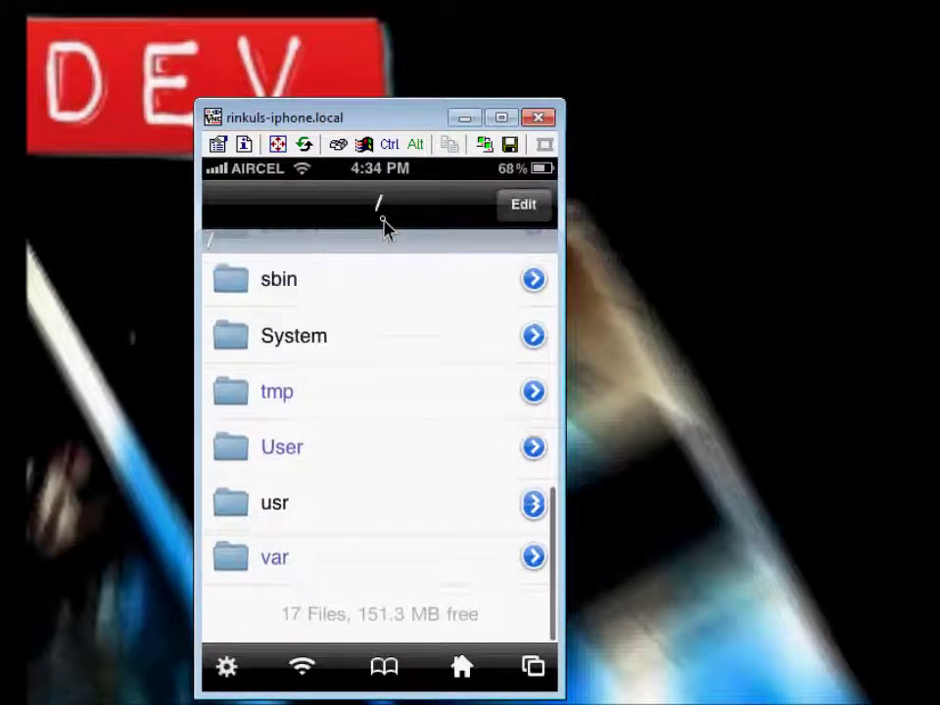
pyautogui.scroll(1, 383, 221)
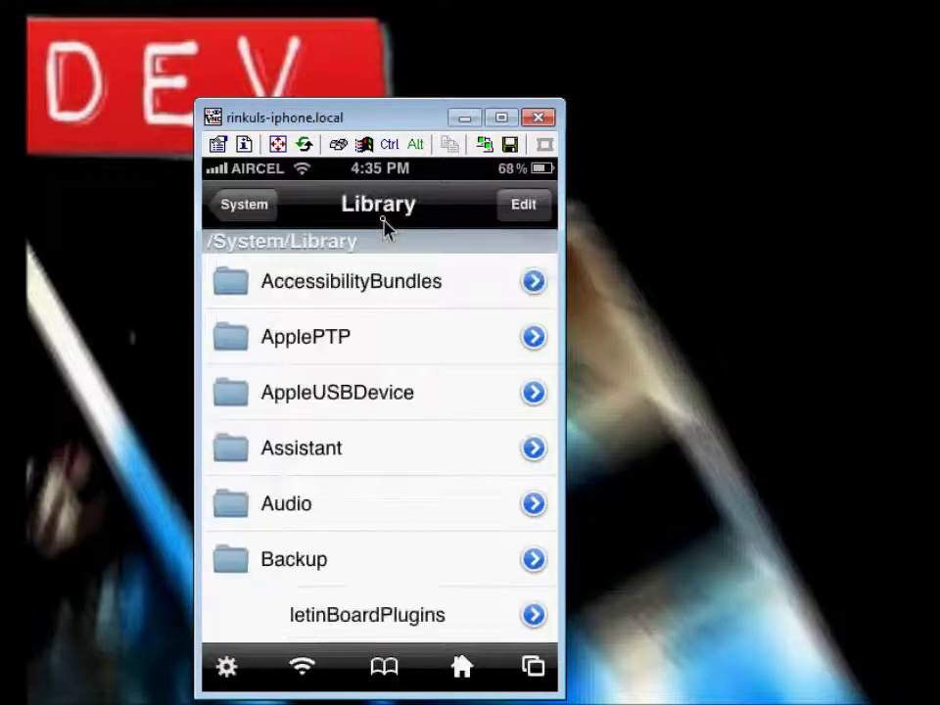
pyautogui.scroll(-1, 383, 224)
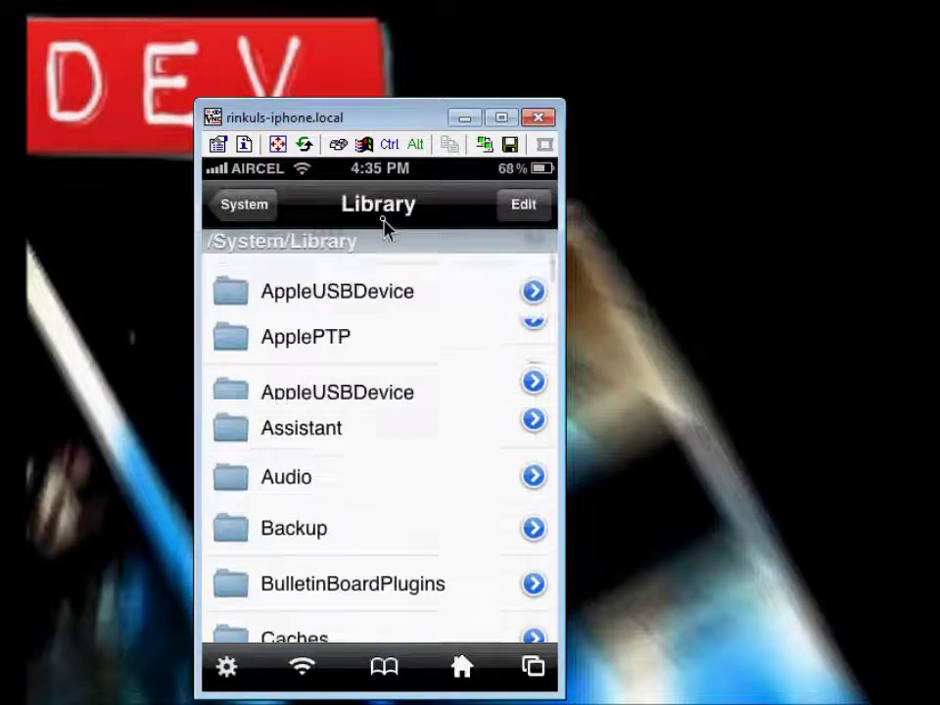
pyautogui.scroll(-4, 383, 224)
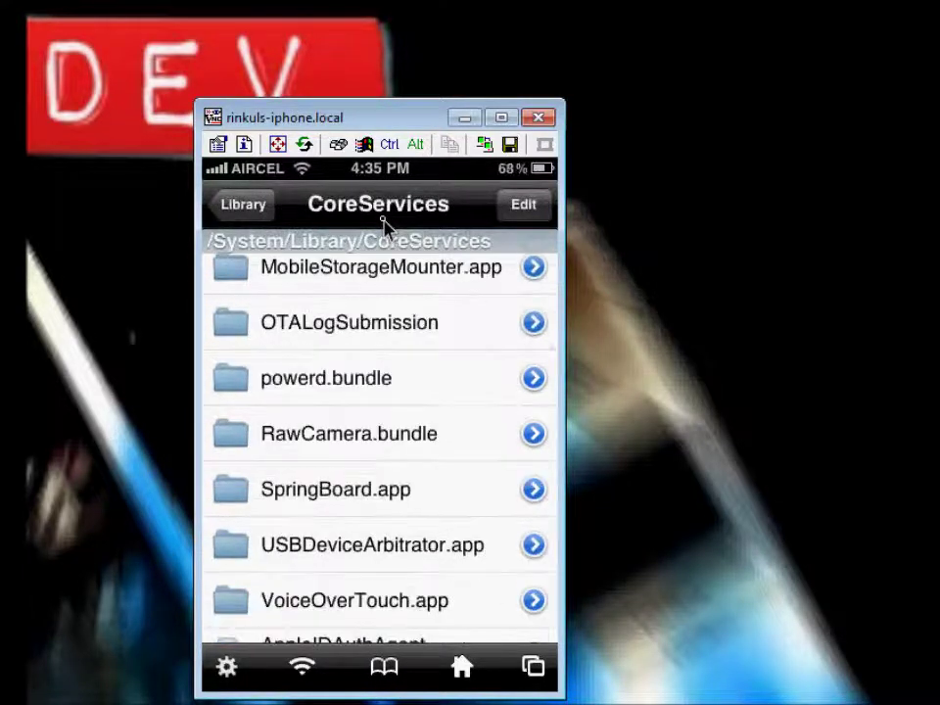
pyautogui.click(307, 502)
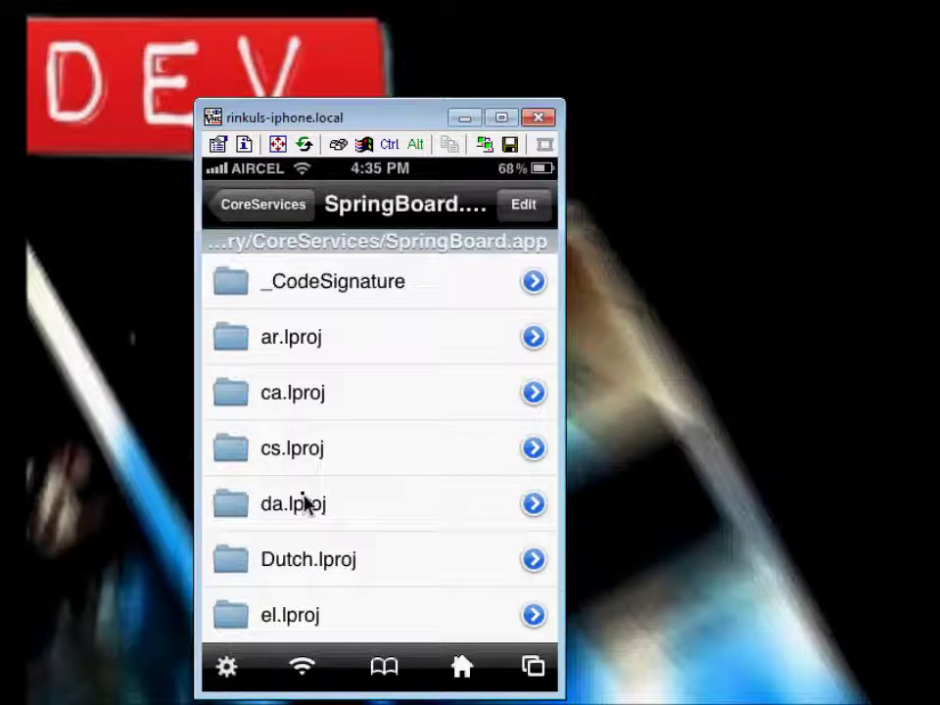
pyautogui.scroll(-3, 307, 502)
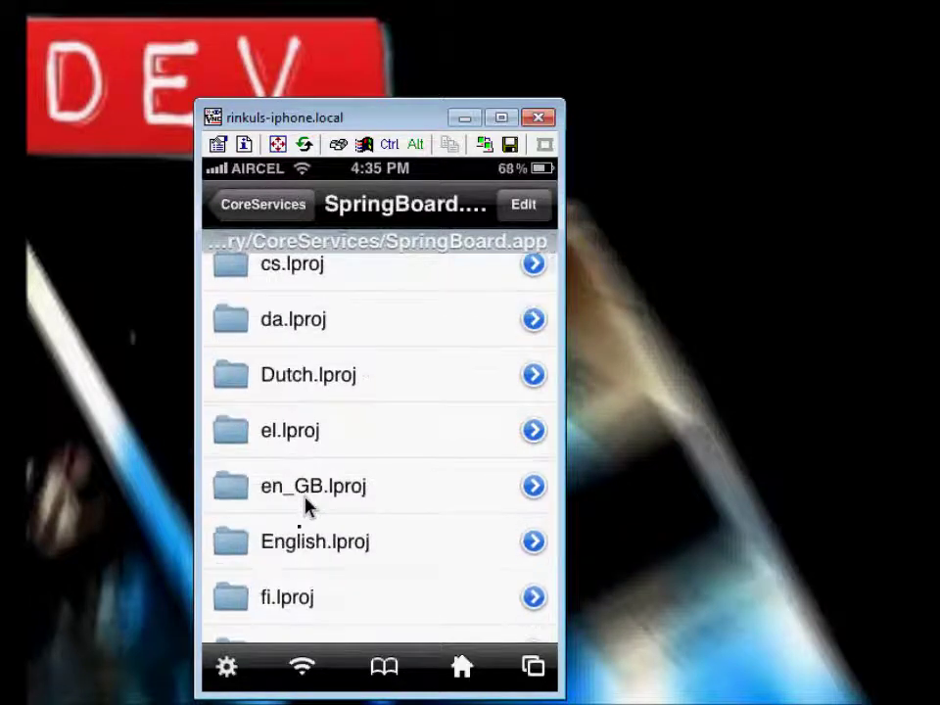
pyautogui.click(291, 548)
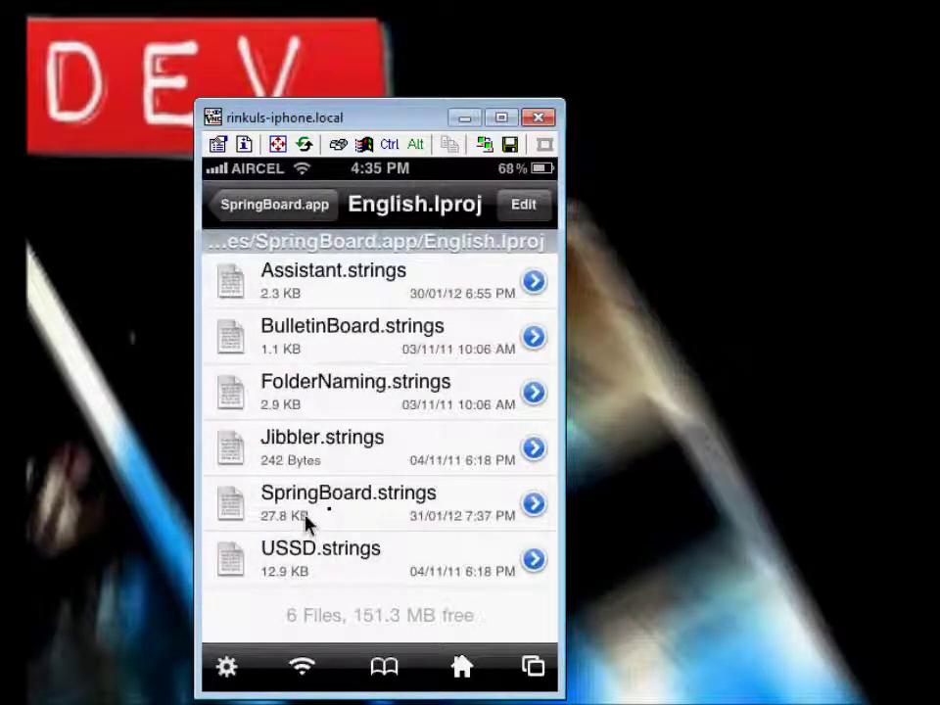
# - Open the SpringBoard.strings file in the Text Viewer
pyautogui.rightClick(304, 519)
pyautogui.click(315, 518)
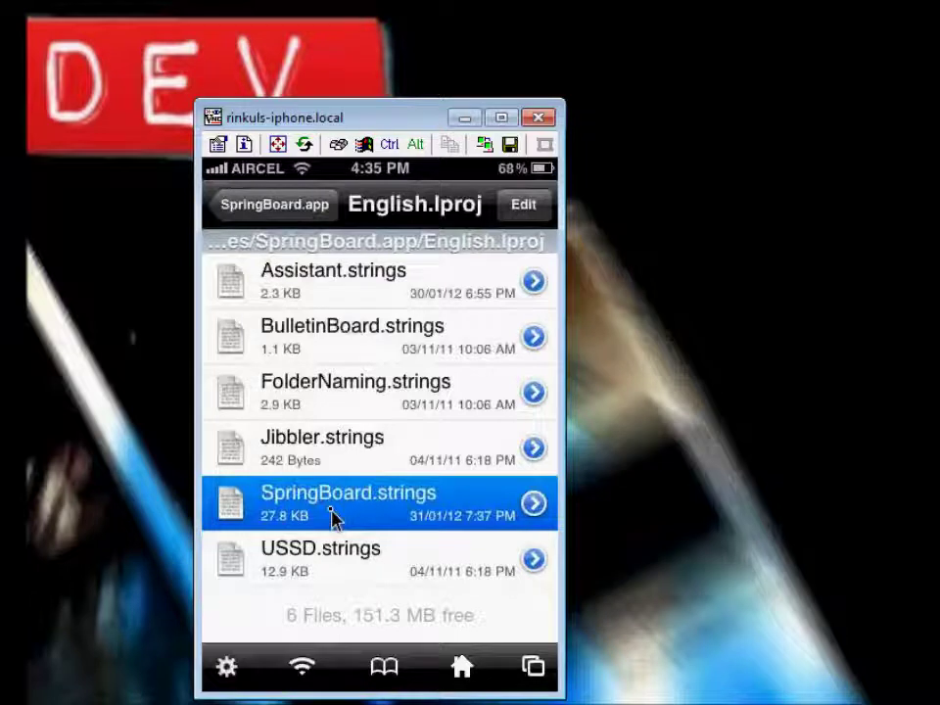
pyautogui.click(331, 519)
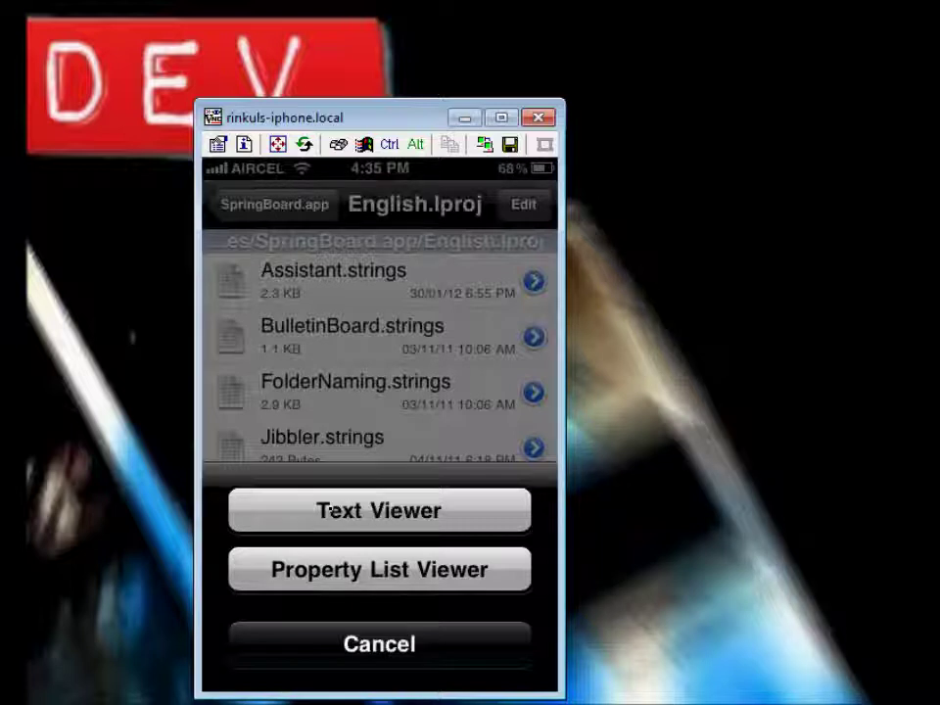
pyautogui.click(333, 510)
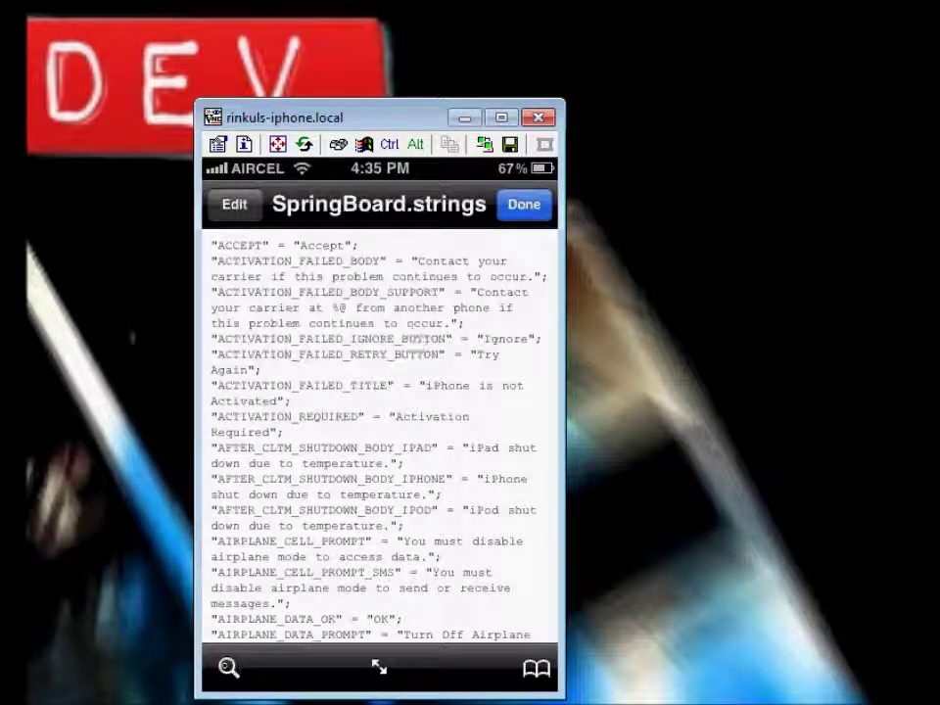
# - Search SpringBoard.strings for "hey dev" to locate the lock screen label entry
pyautogui.click(228, 668)
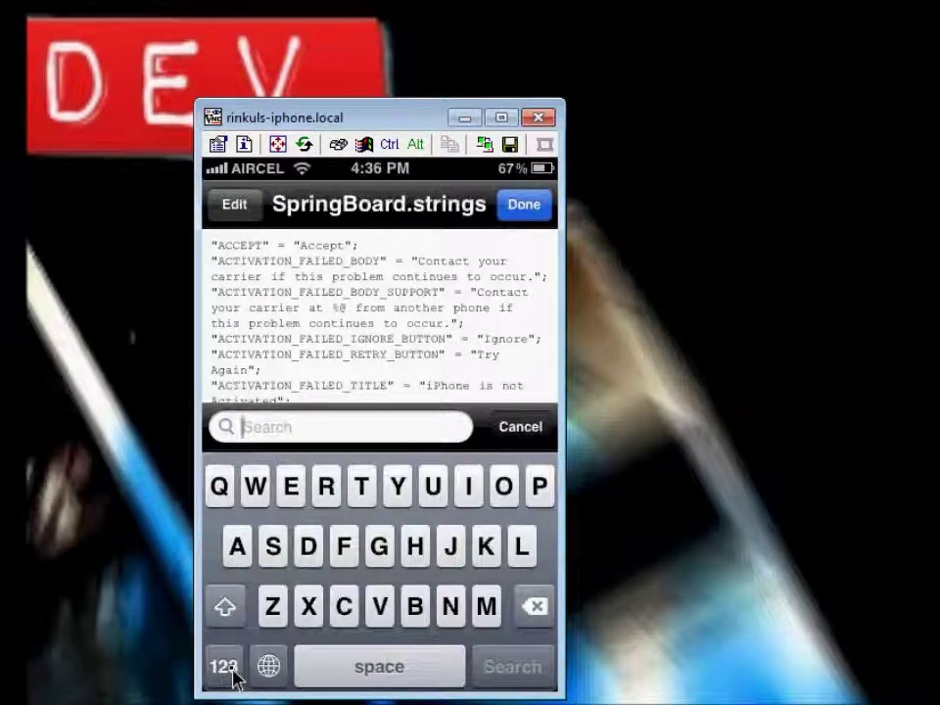
pyautogui.write('s')
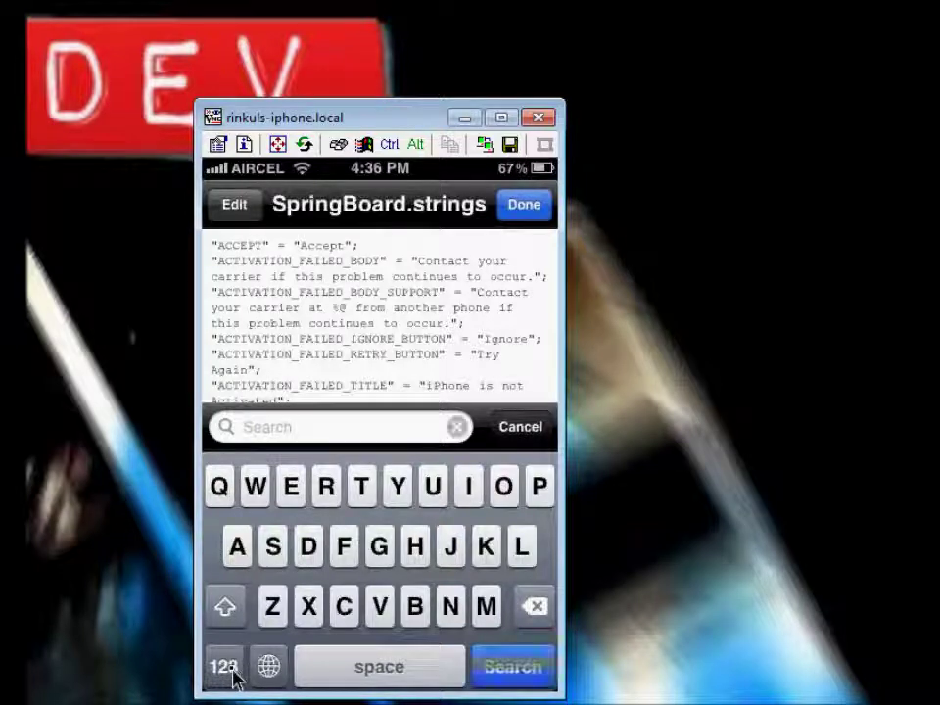
pyautogui.write('hey')
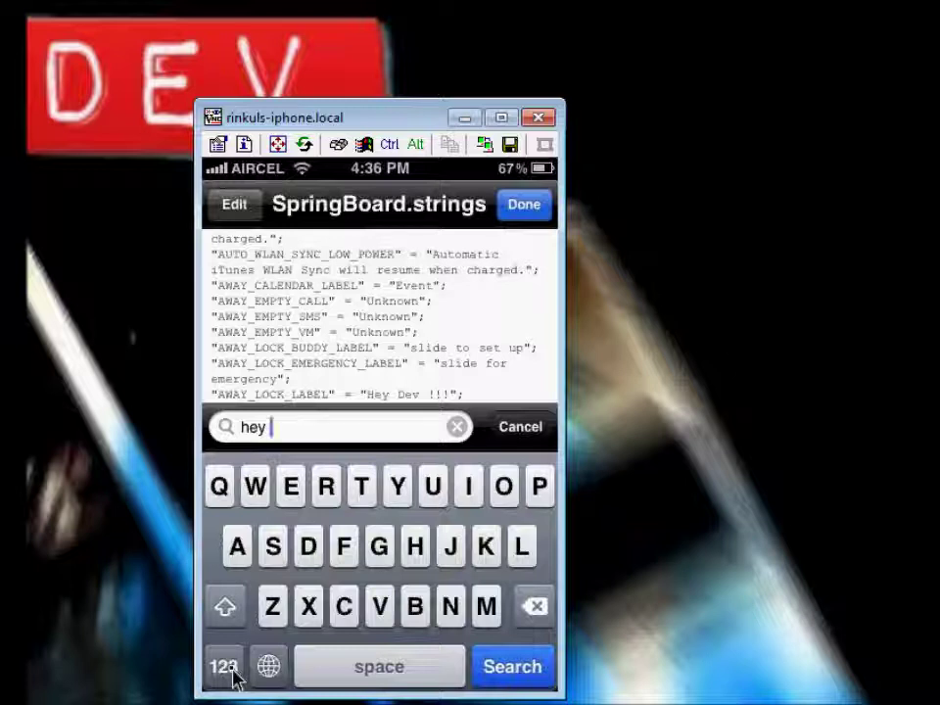
pyautogui.write('dev')
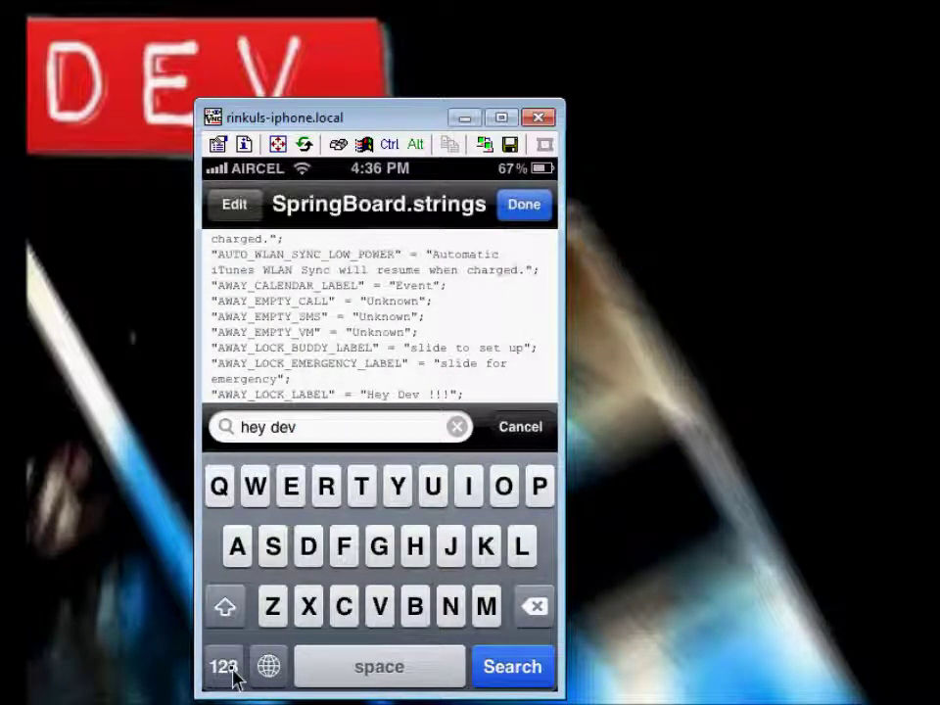
pyautogui.press('Return')
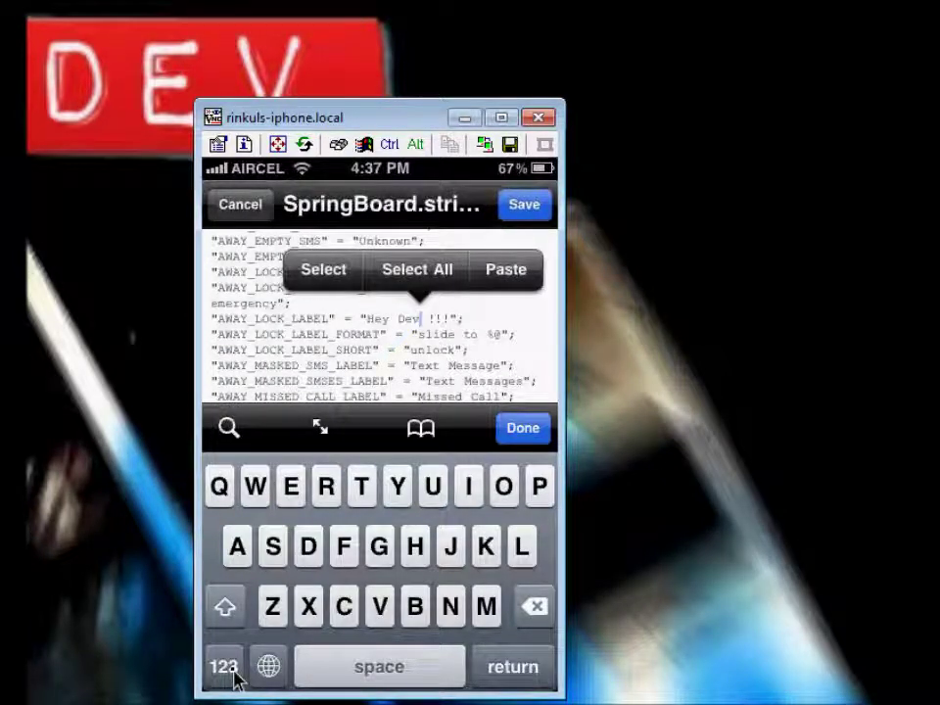
# - Change the AWAY_LOCK_LABEL text to "Dev iPhone !!!", save SpringBoard.strings and close the file
pyautogui.press('BackSpace')
pyautogui.press('BackSpace')
pyautogui.press('BackSpace')
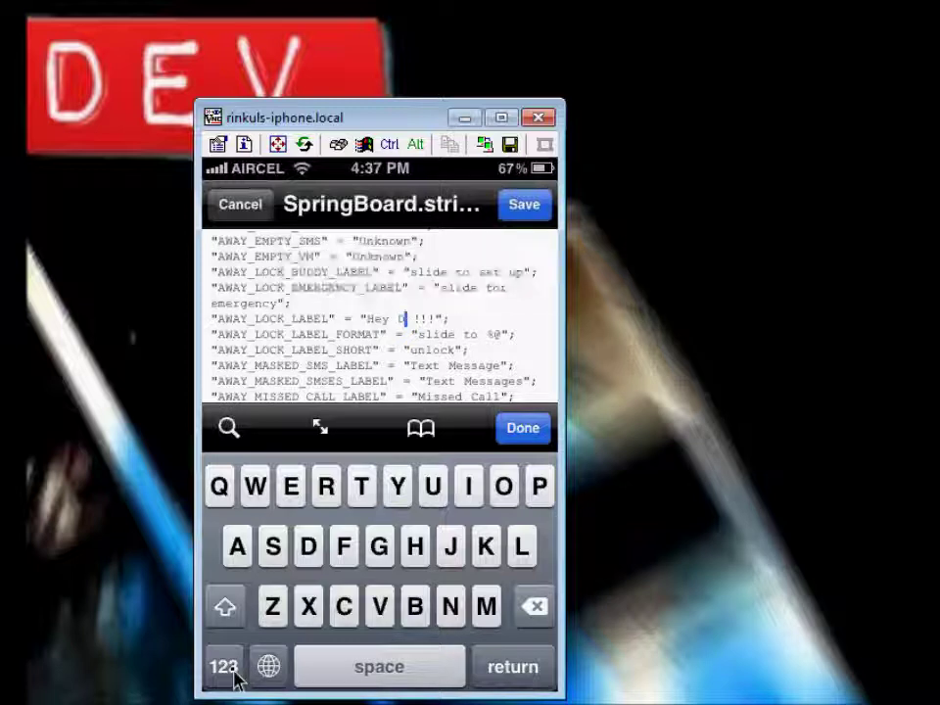
pyautogui.press('BackSpace')
pyautogui.press('BackSpace')
pyautogui.press('BackSpace')
pyautogui.press('BackSpace')
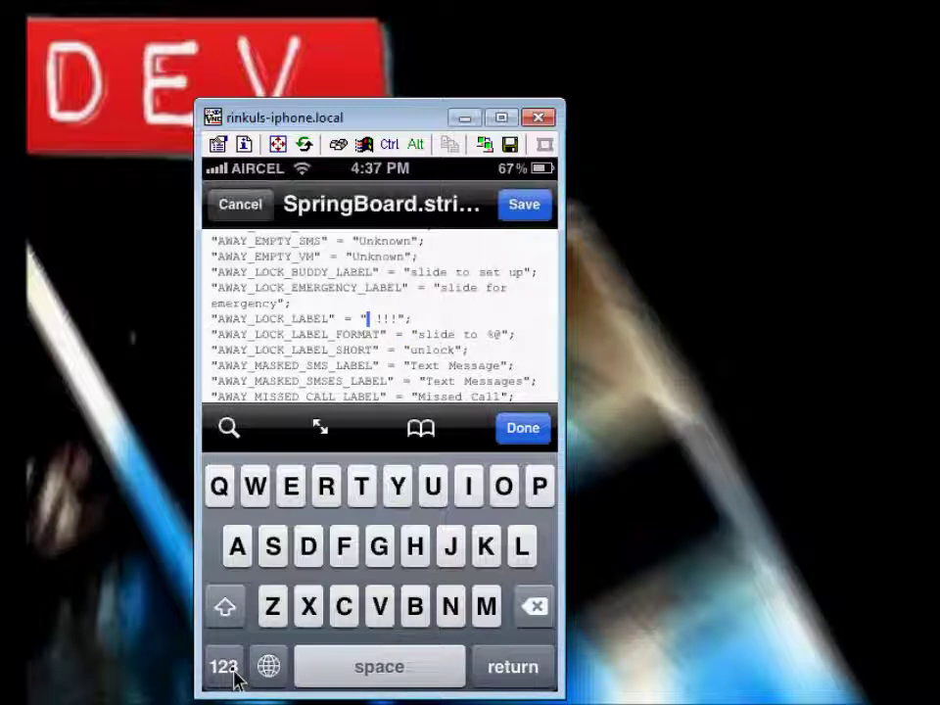
pyautogui.write('DeDev iPh')
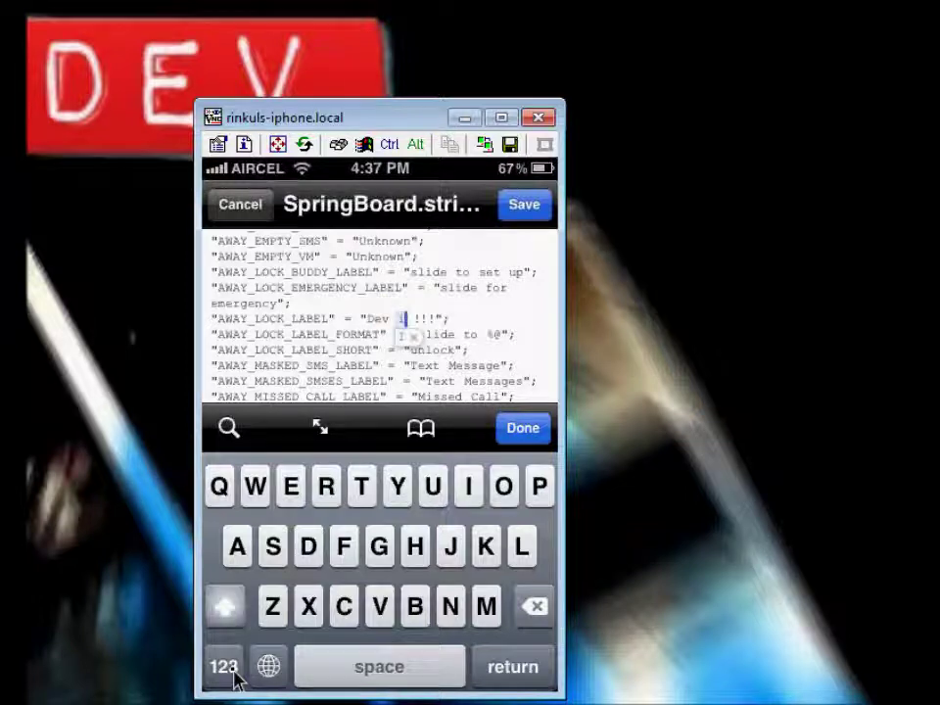
pyautogui.write('one')
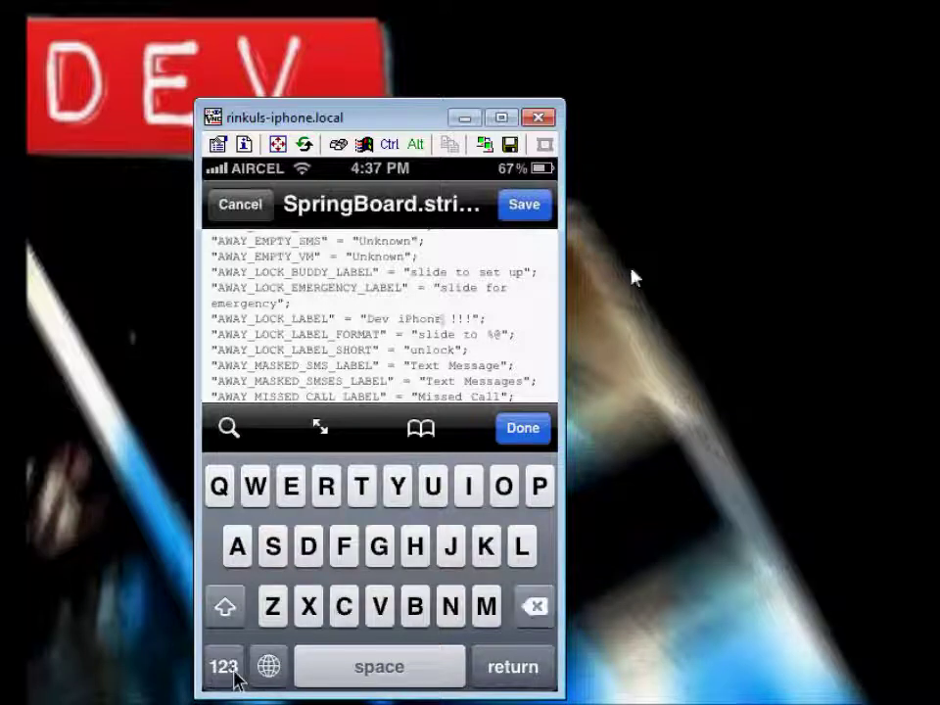
pyautogui.click(542, 209)
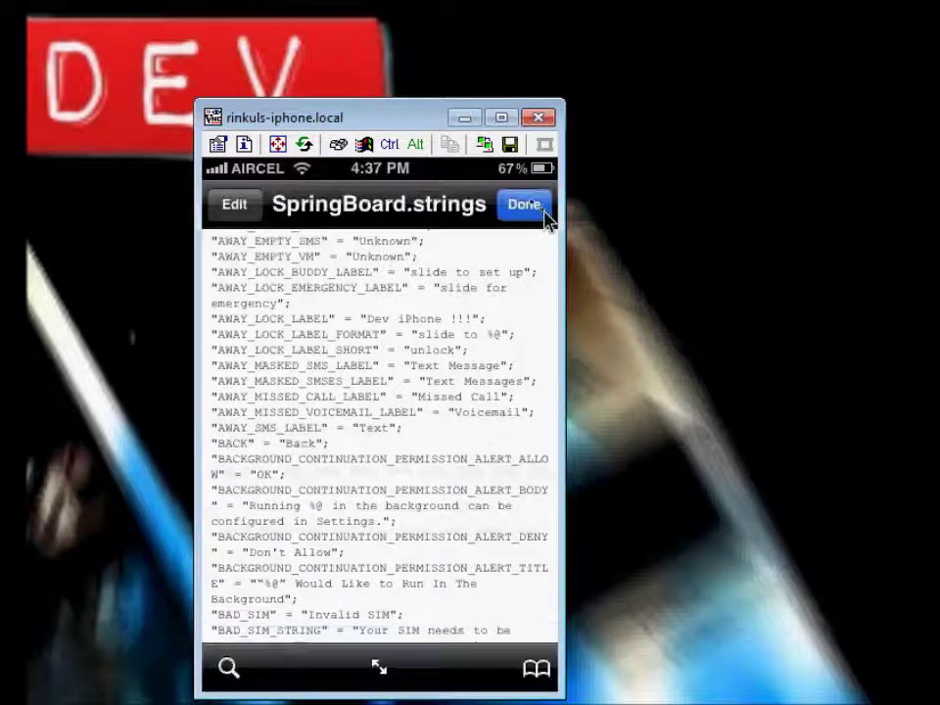
pyautogui.click(524, 205)
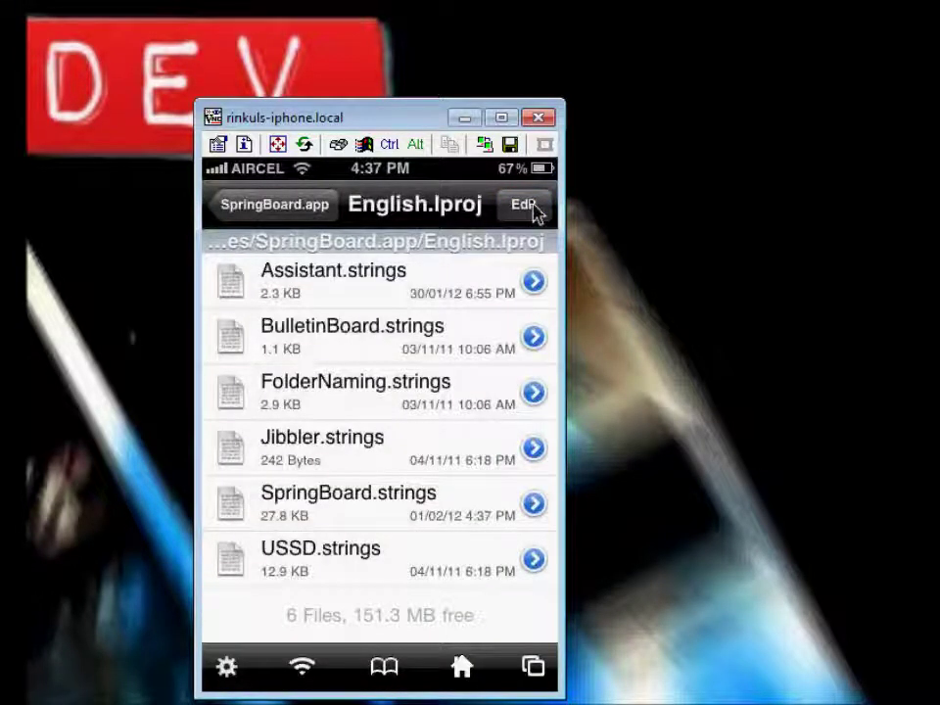
# - Return to the home screen, lock the iPhone and wake it to check the slider text on the lock screen
pyautogui.rightClick(534, 206)
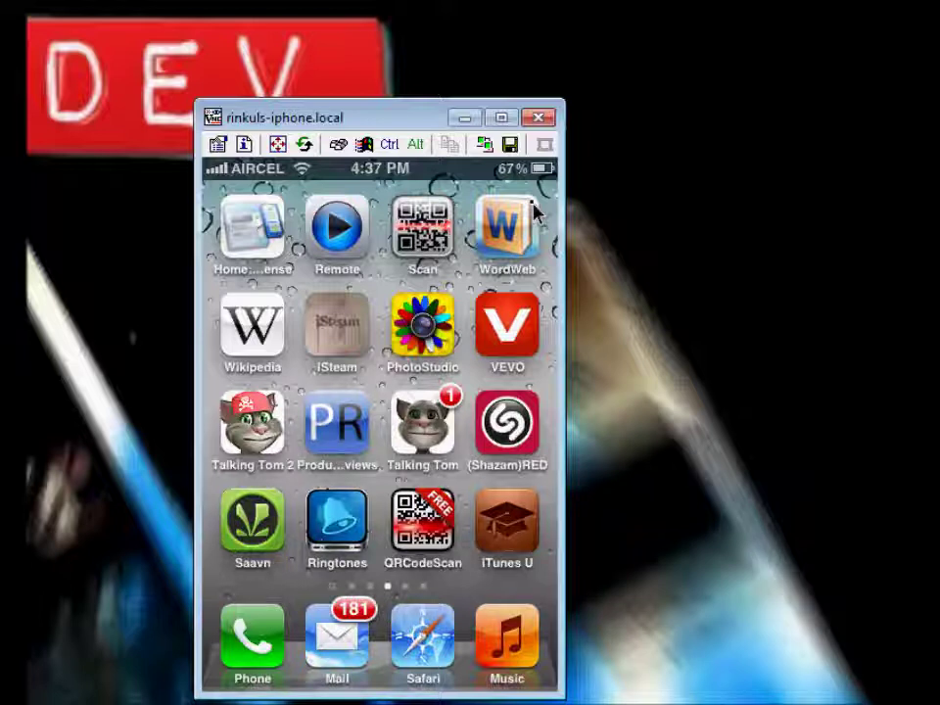
pyautogui.middleClick(534, 205)
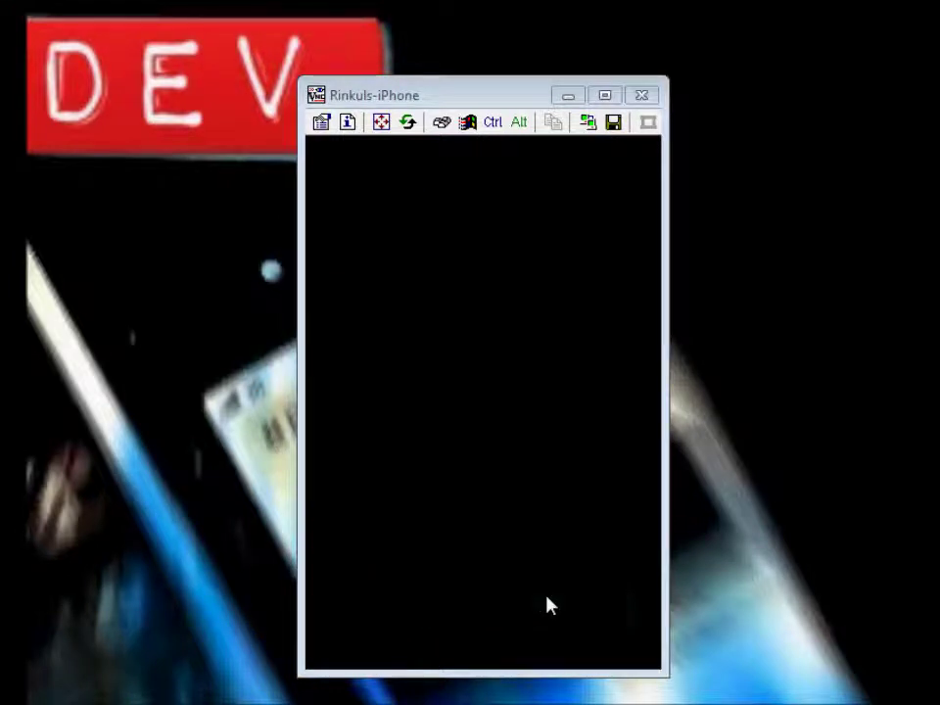
pyautogui.rightClick(546, 596)
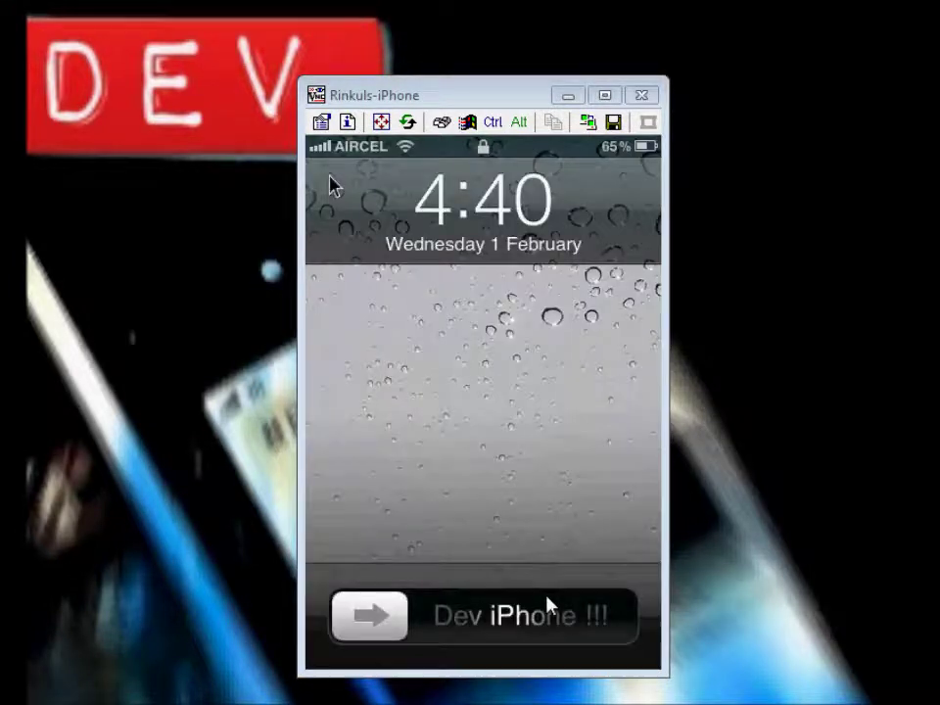